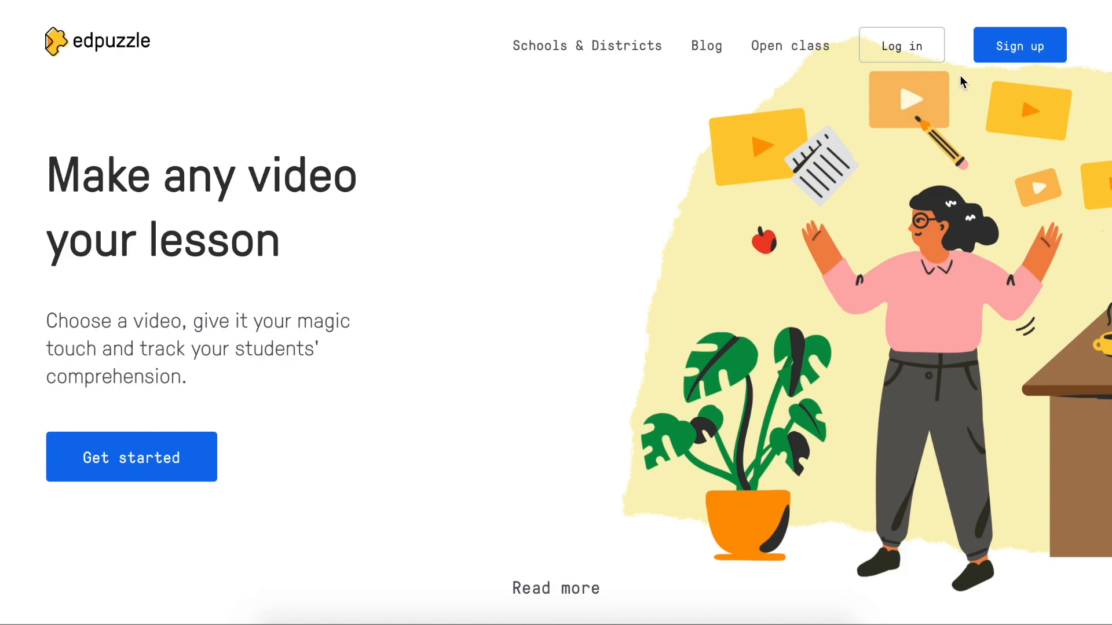
Log in to Edpuzzle as a teacher through Sign in with Google, choosing the Google account.
left_click(918, 48)
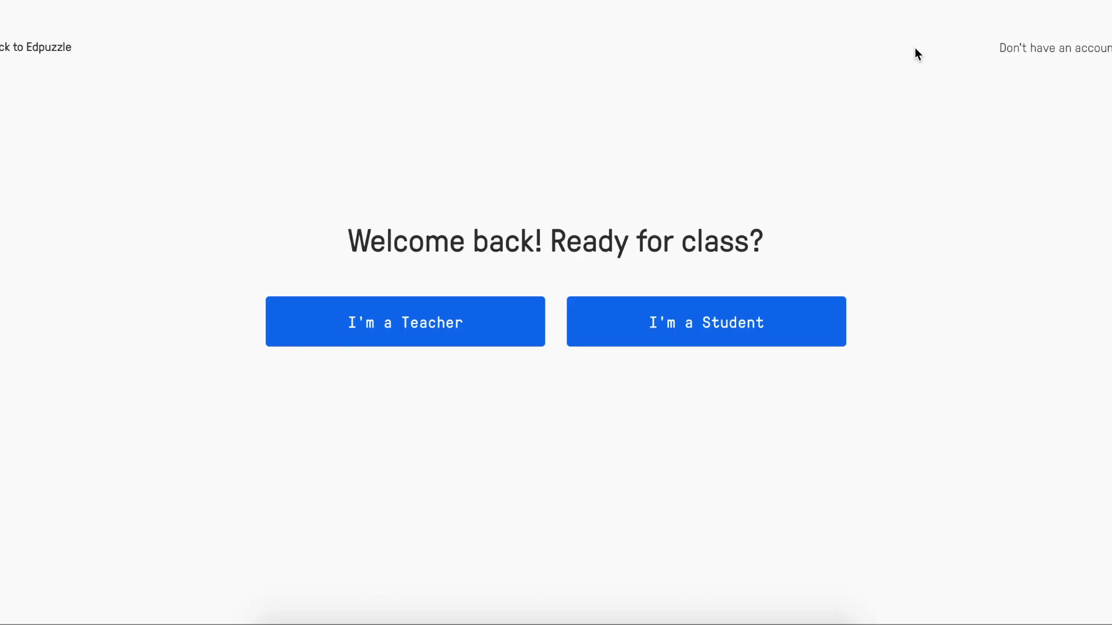
left_click(487, 313)
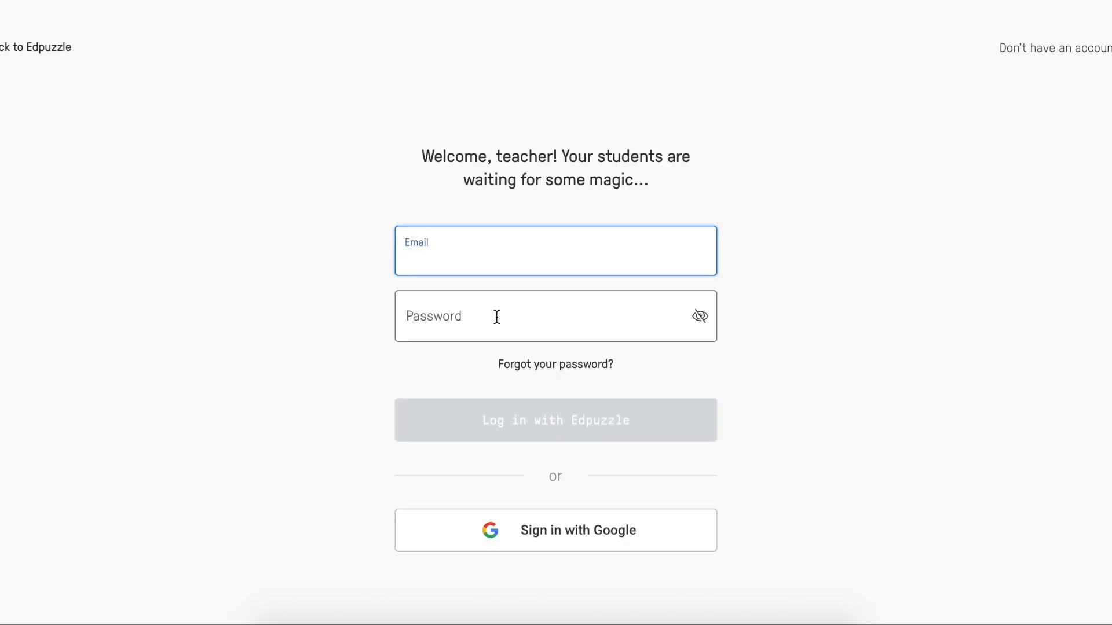
left_click(669, 535)
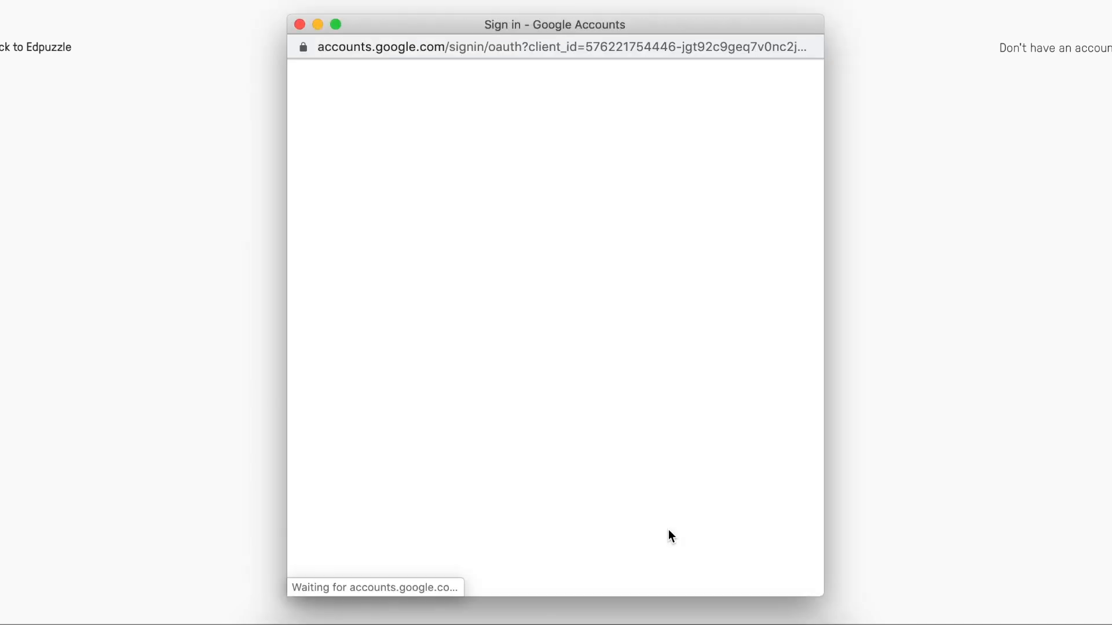
left_click(427, 272)
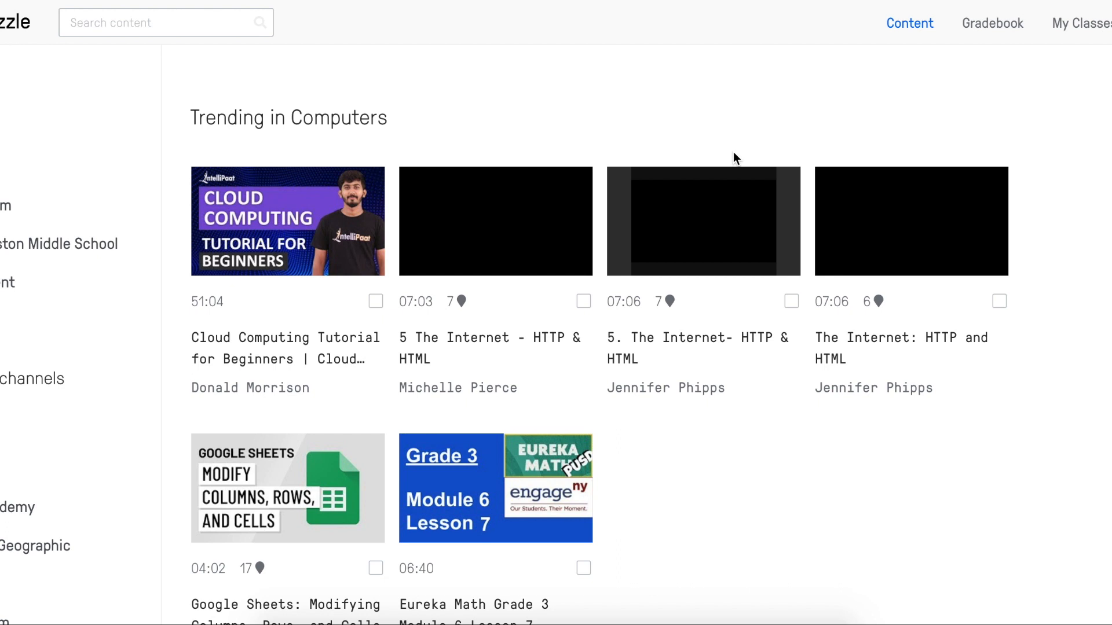
scroll(450, 220, "down", 3)
scroll(451, 220, "down", 3)
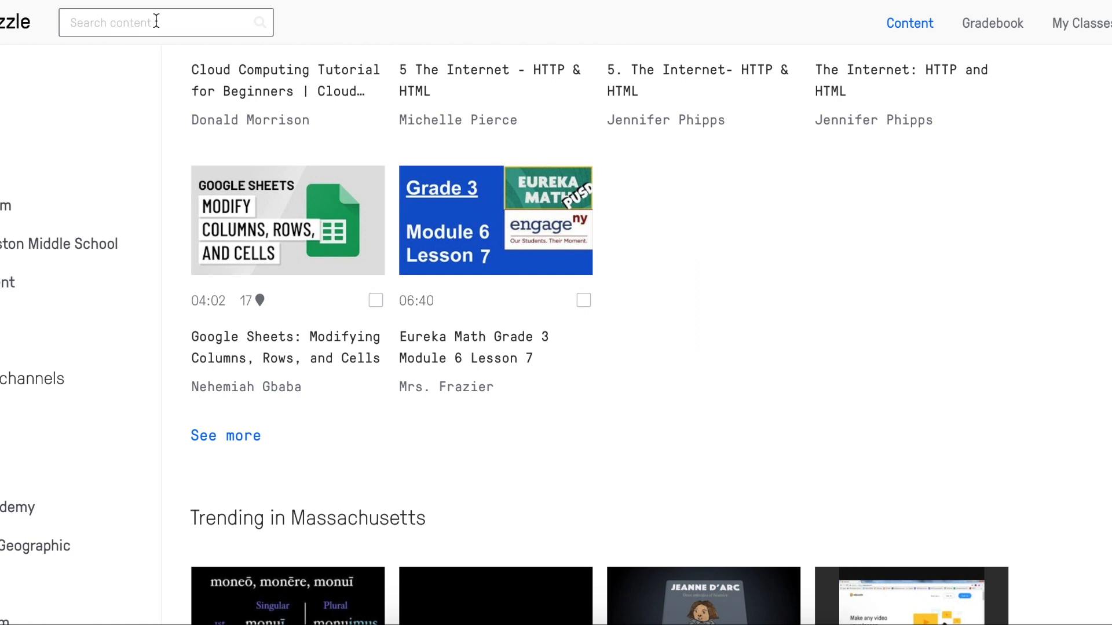
Paste the YouTube brownie video link into Search content and load it into the lesson editor.
left_click(119, 23)
type("https://www.youtube.com/watch?v=ogeM_mZfNGY")
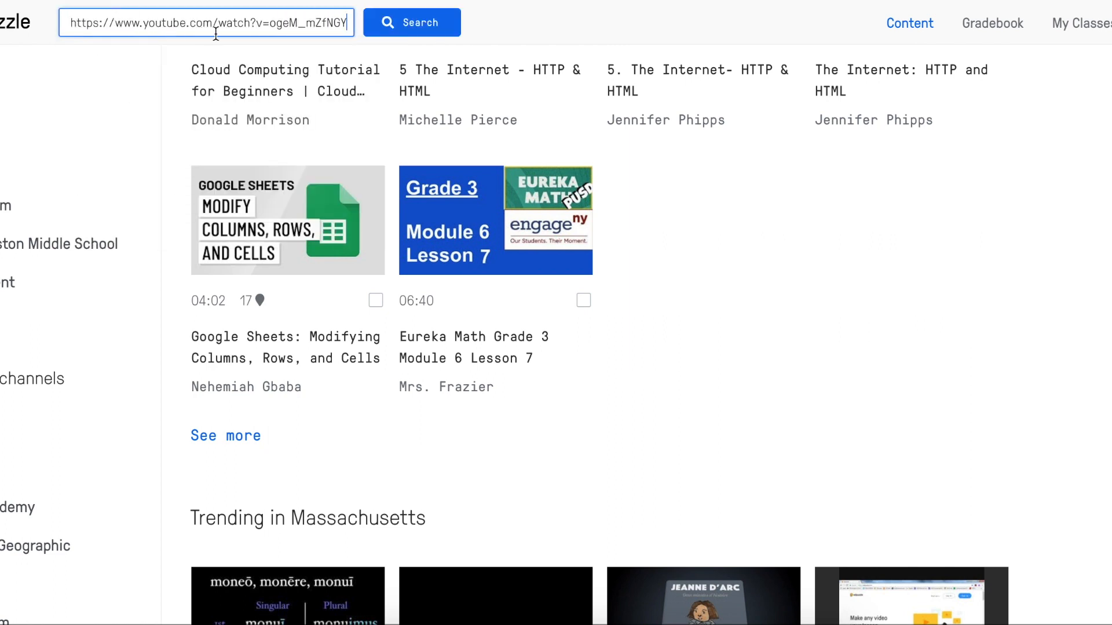
left_click(431, 26)
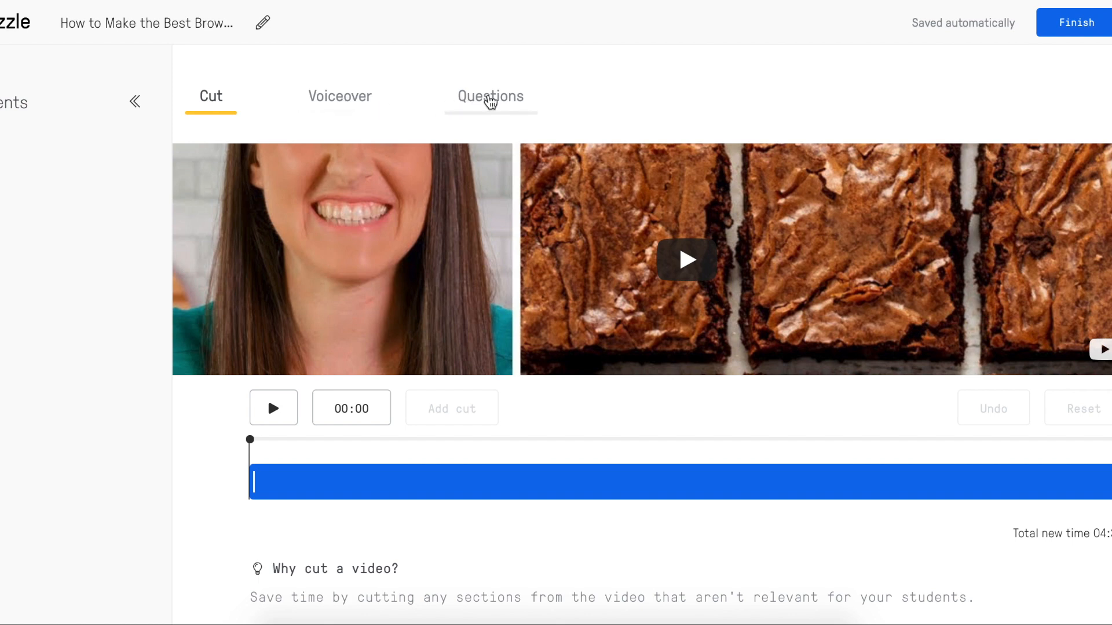
Show the Questions options for the brownie video and preview it up to 00:04.
left_click(490, 99)
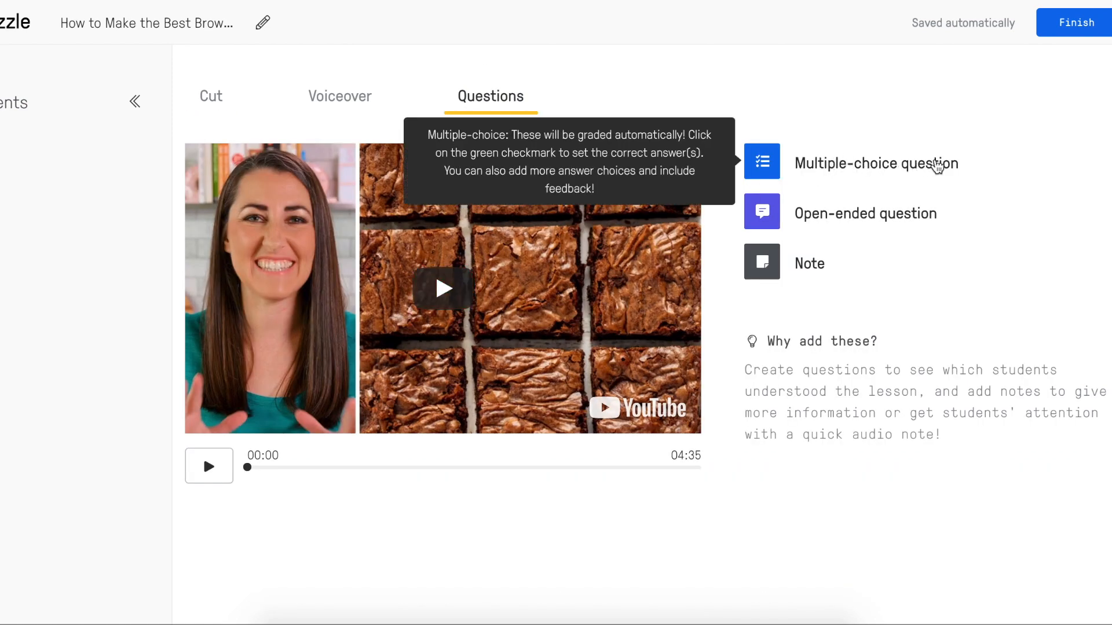
mouse_move(958, 206)
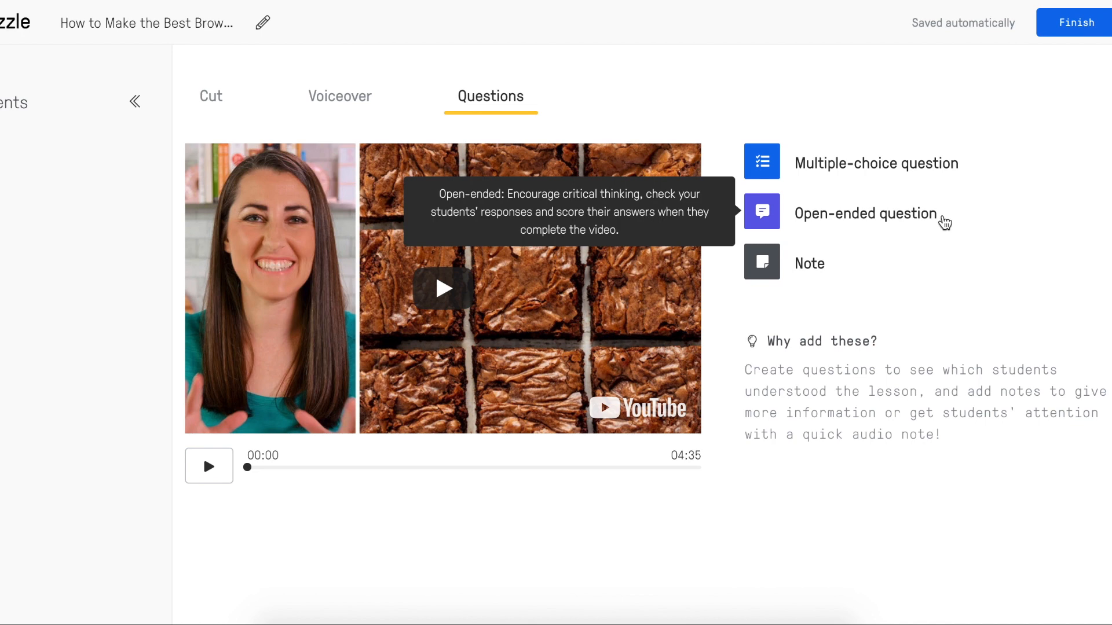
mouse_move(871, 271)
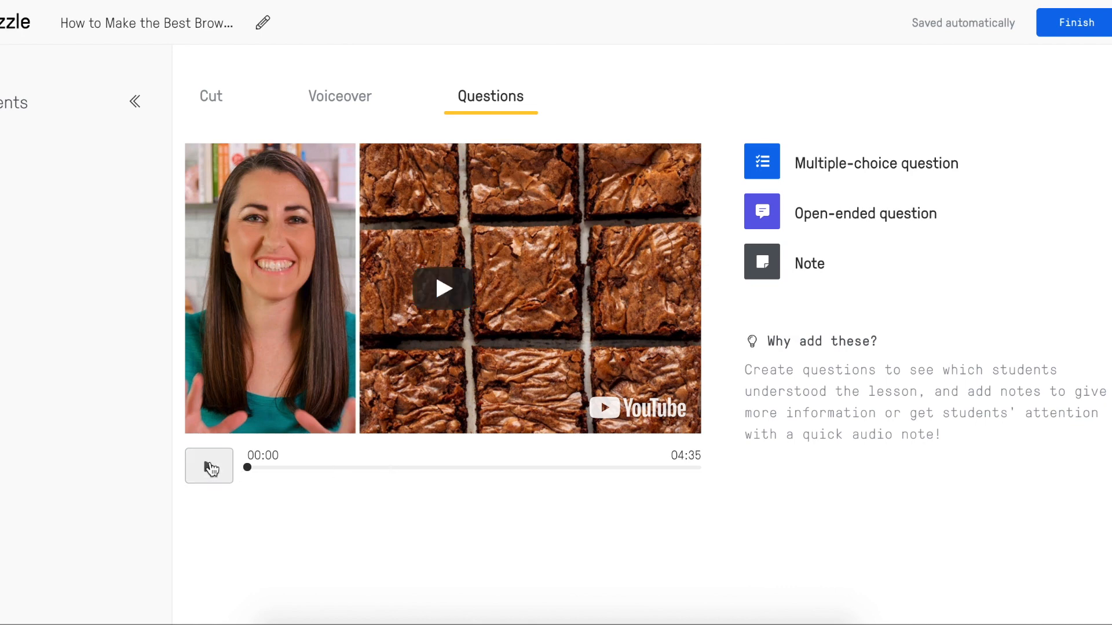
left_click(211, 468)
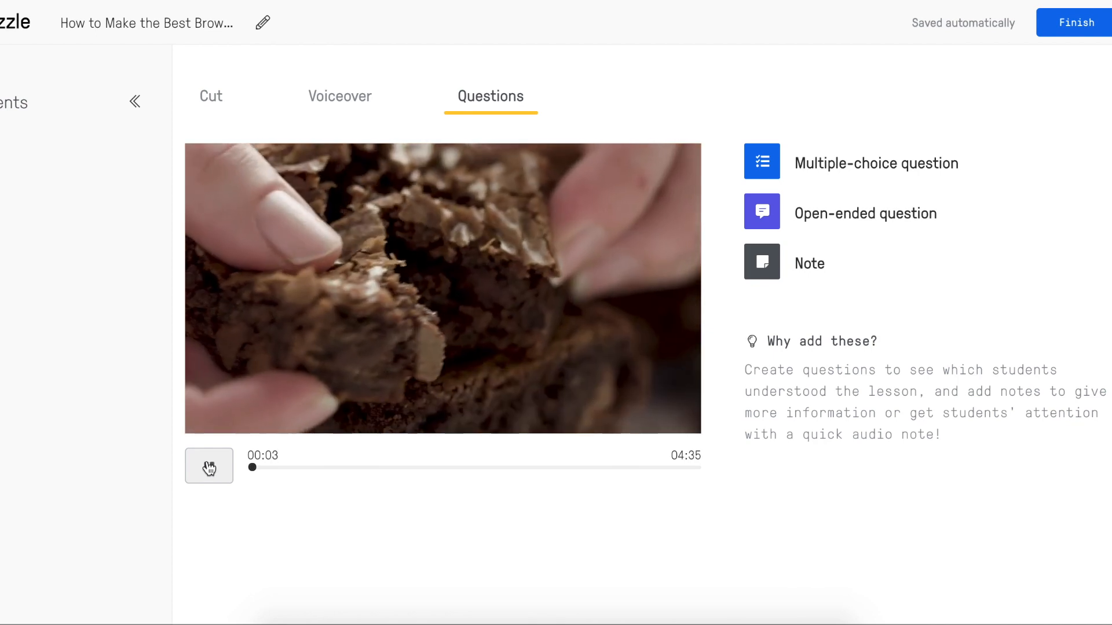
left_click(210, 468)
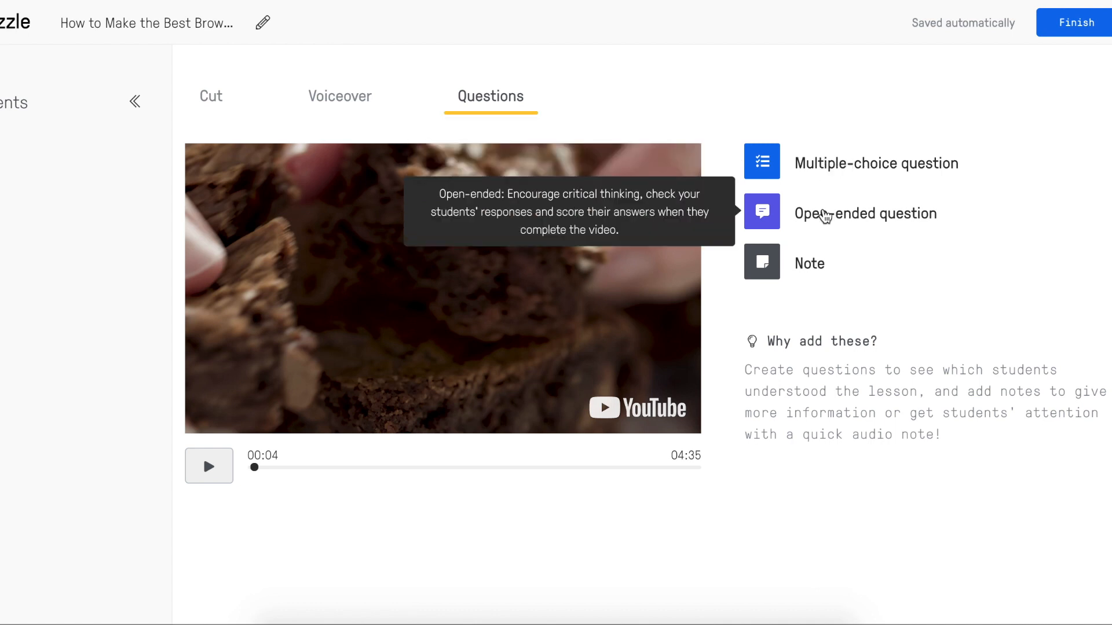
Cancel an open-ended question, pause at 00:06, and begin a multiple-choice question there.
left_click(825, 214)
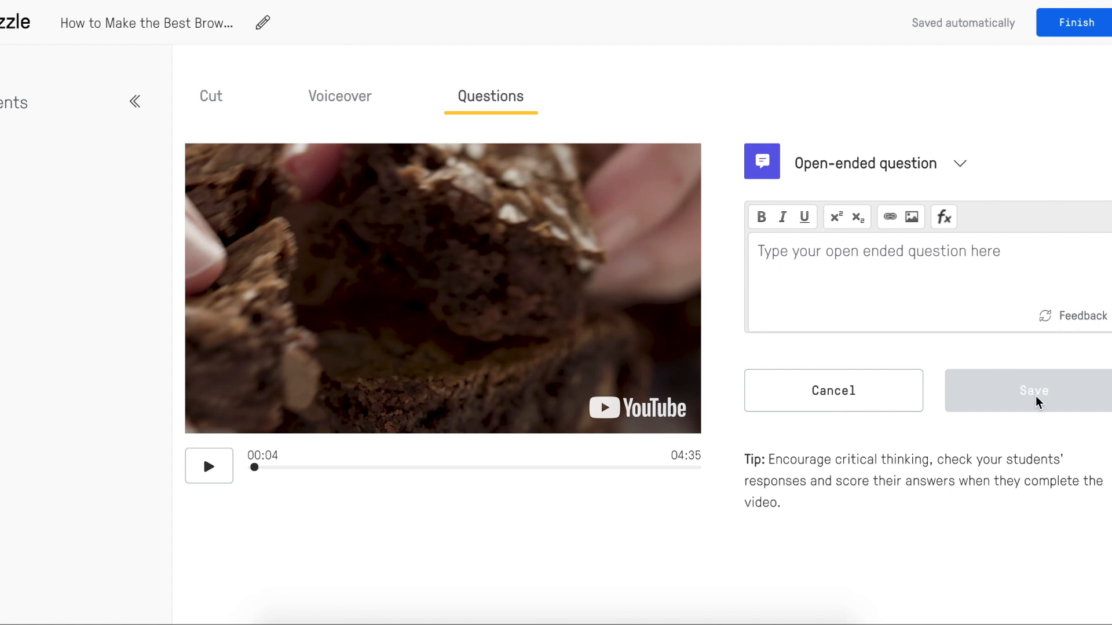
left_click(881, 400)
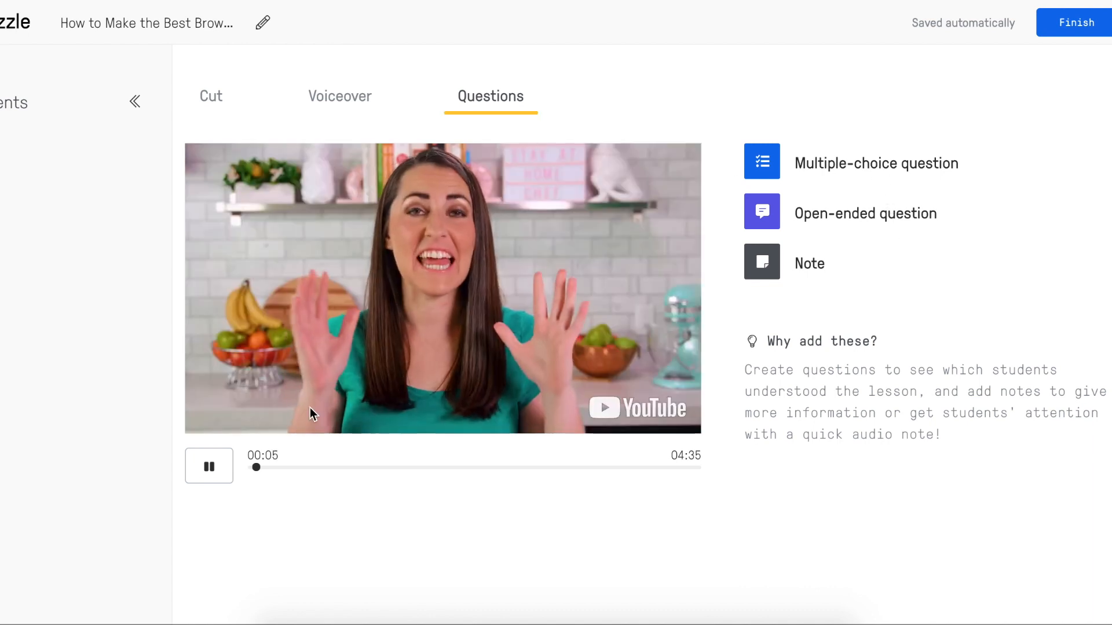
left_click(209, 463)
left_click(798, 166)
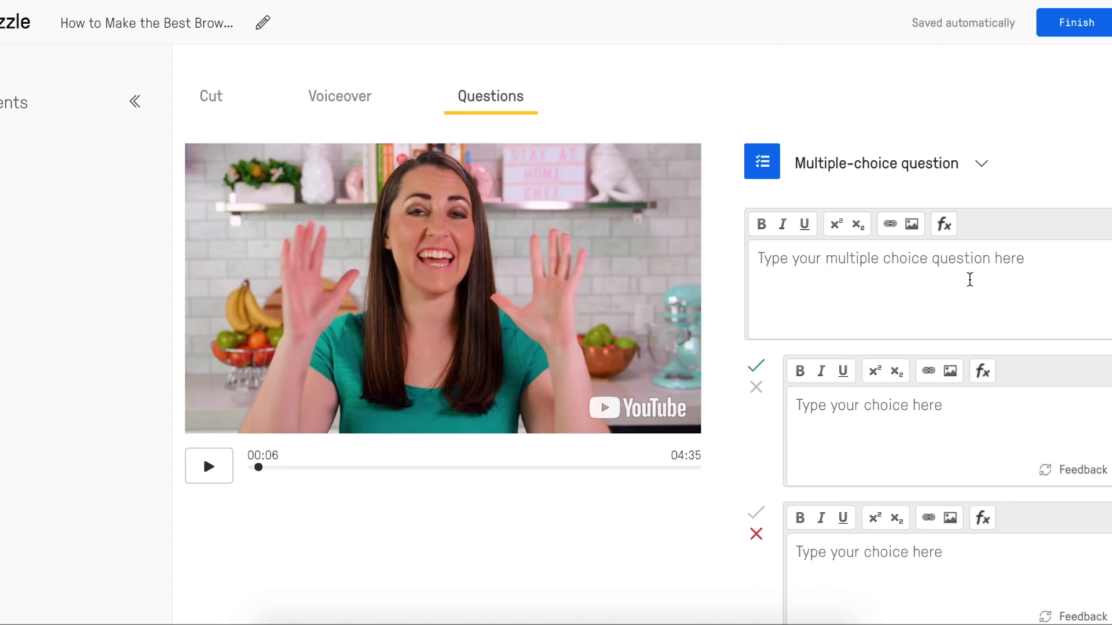
scroll(894, 551, "down", 1)
scroll(895, 552, "down", 3)
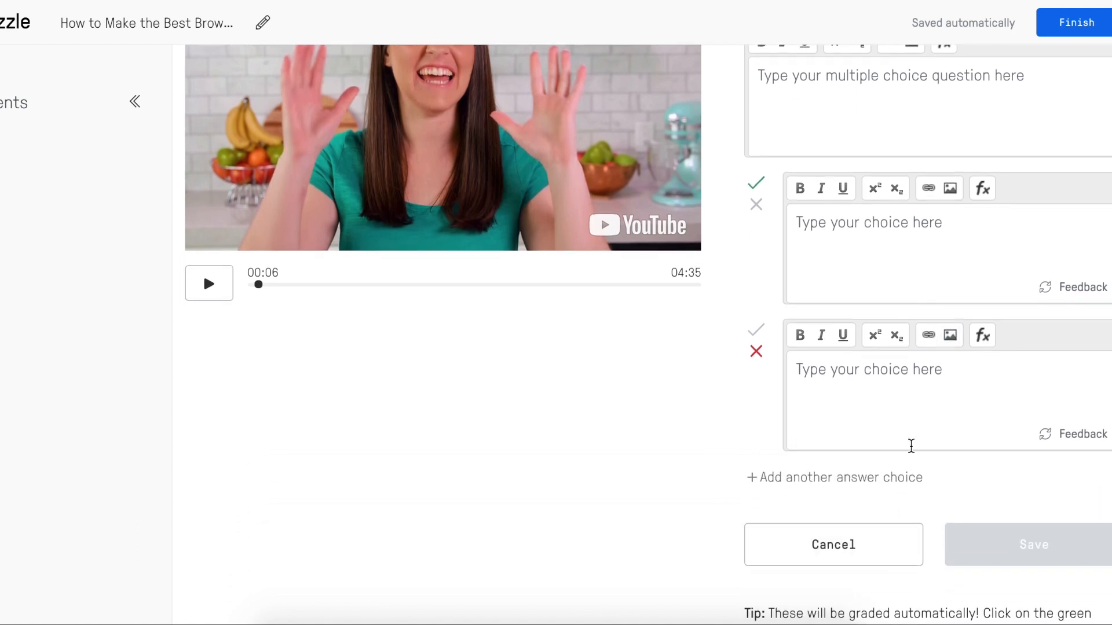
left_click(899, 88)
Complete the question 'WHAT IS HER NAME?' with choices BILL and SALLY, and save it.
type("IS HER NAME?")
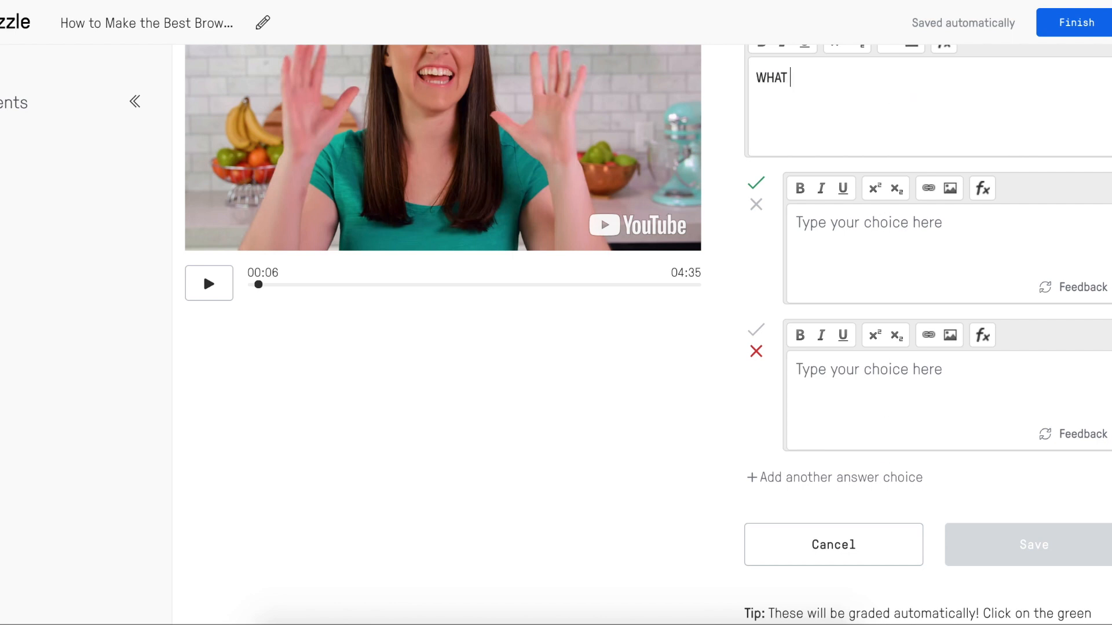
left_click(961, 222)
type("Bl")
type("LL")
left_click(955, 377)
type("SALLY")
left_click(1011, 540)
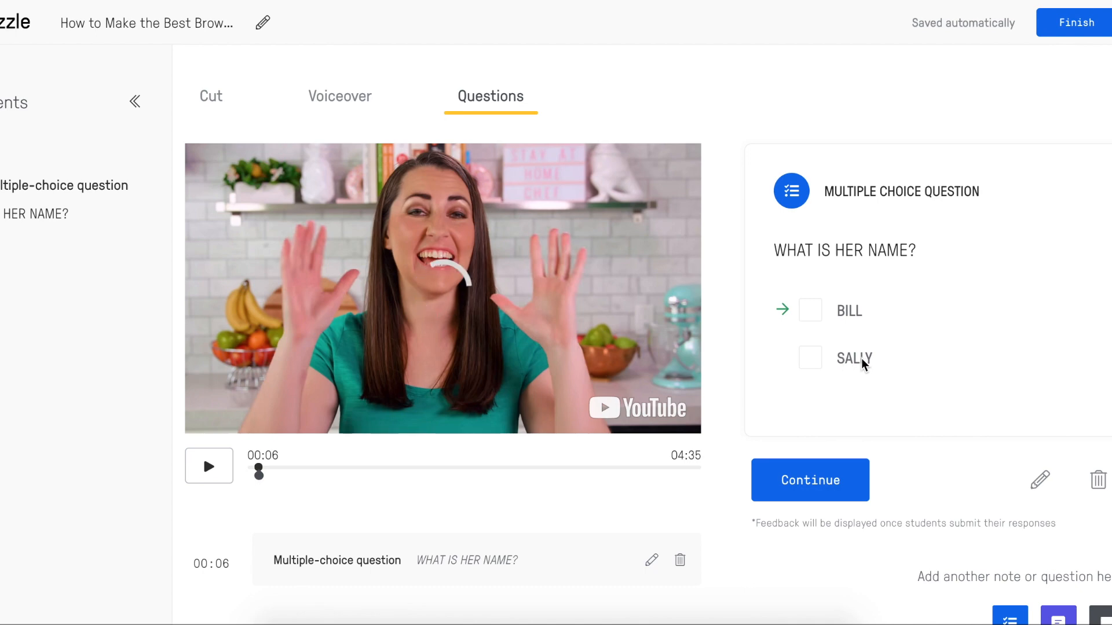
Close the question preview, play then pause the video, and move it to 01:44.
left_click(811, 482)
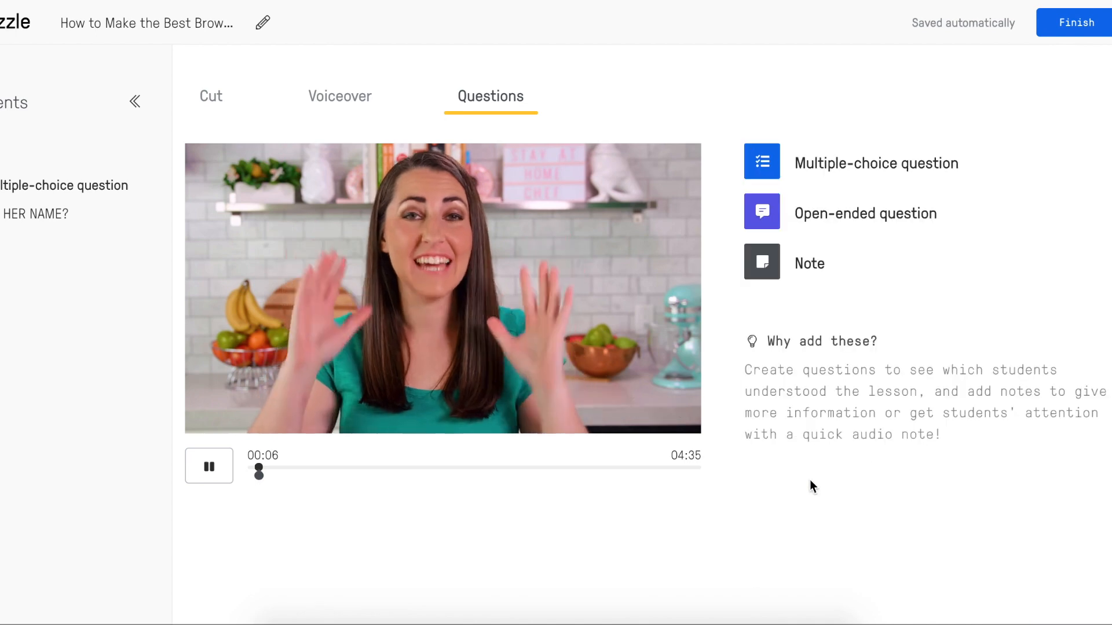
left_click(212, 472)
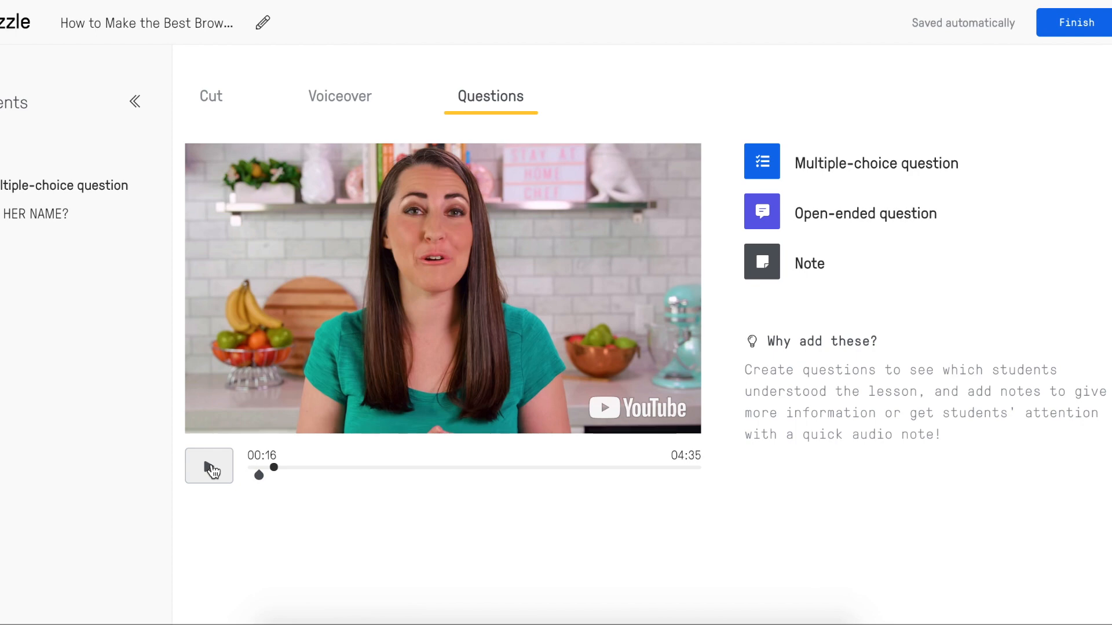
left_click(278, 472)
left_click_drag(279, 474, 421, 468)
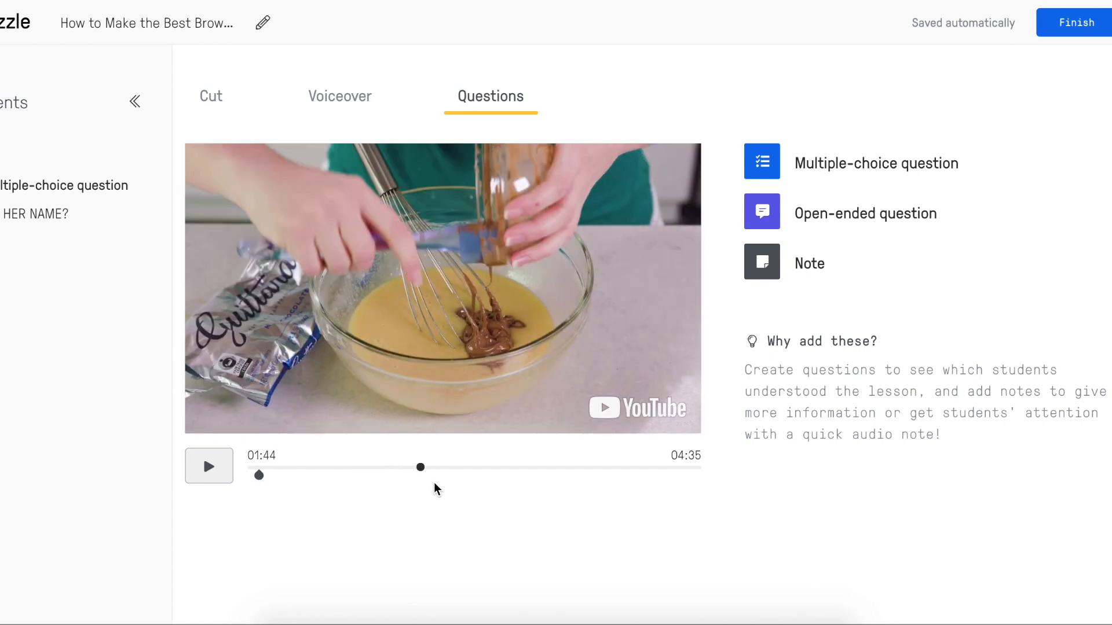
Add a blank multiple-choice question at 01:44 and scroll through its empty form.
left_click(844, 172)
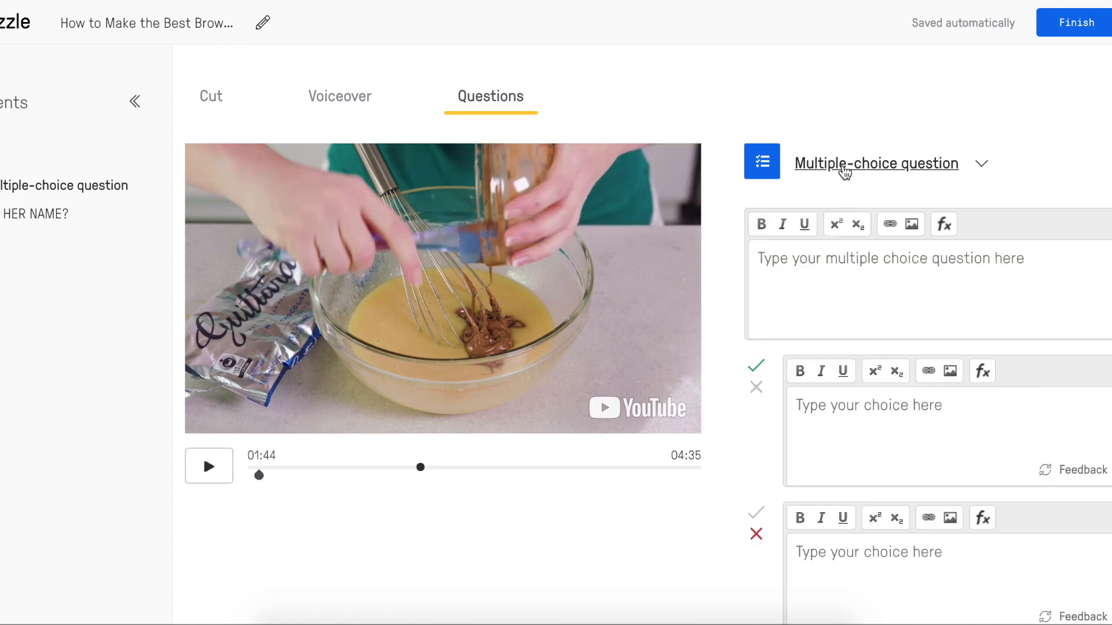
scroll(856, 281, "down", 2)
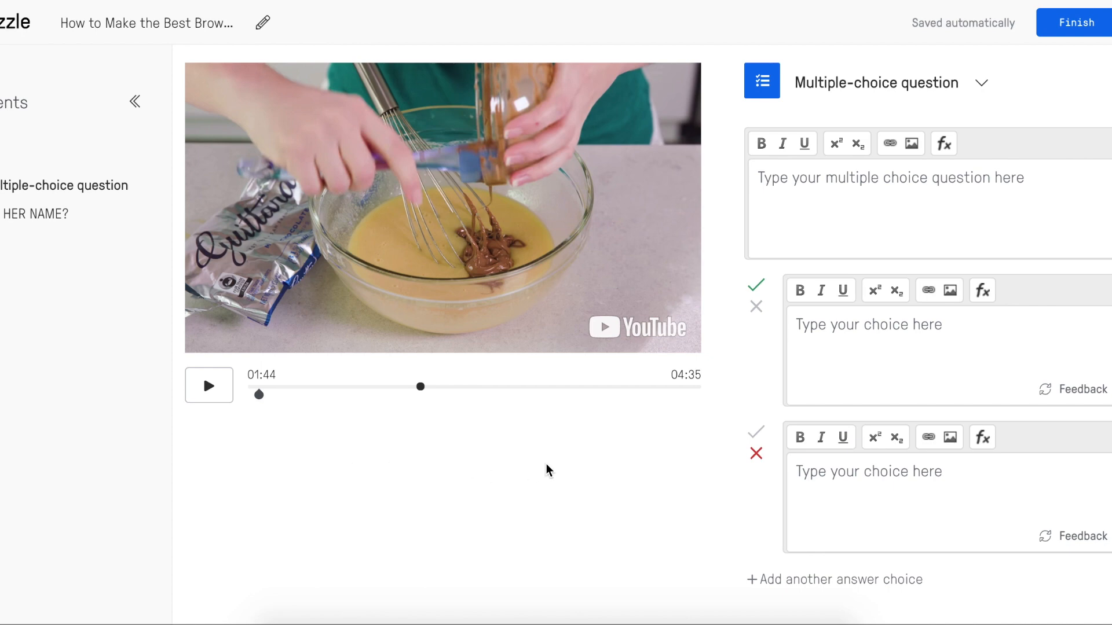
scroll(681, 505, "down", 2)
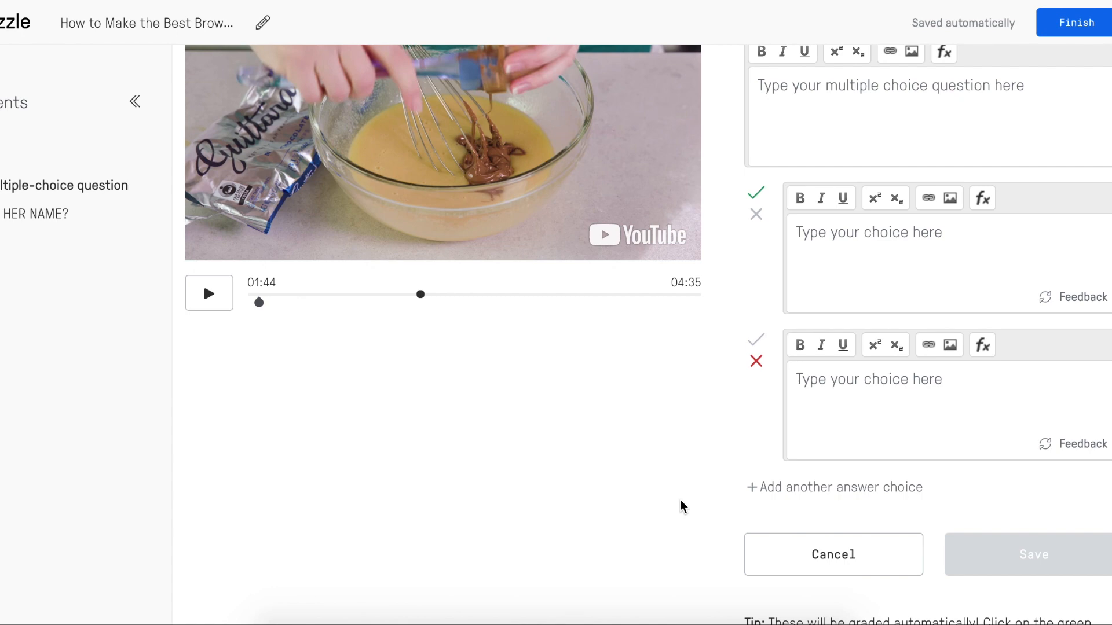
scroll(681, 501, "up", 3)
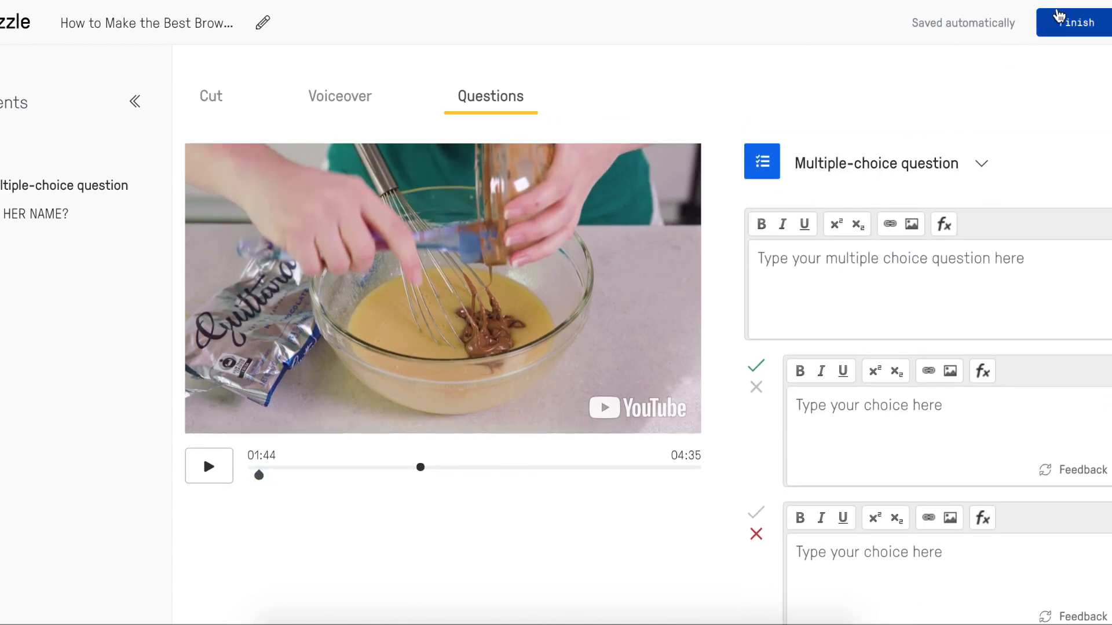
Finish editing, review the brownie lesson's overview, and bring up its Assign to a class options.
left_click(1072, 23)
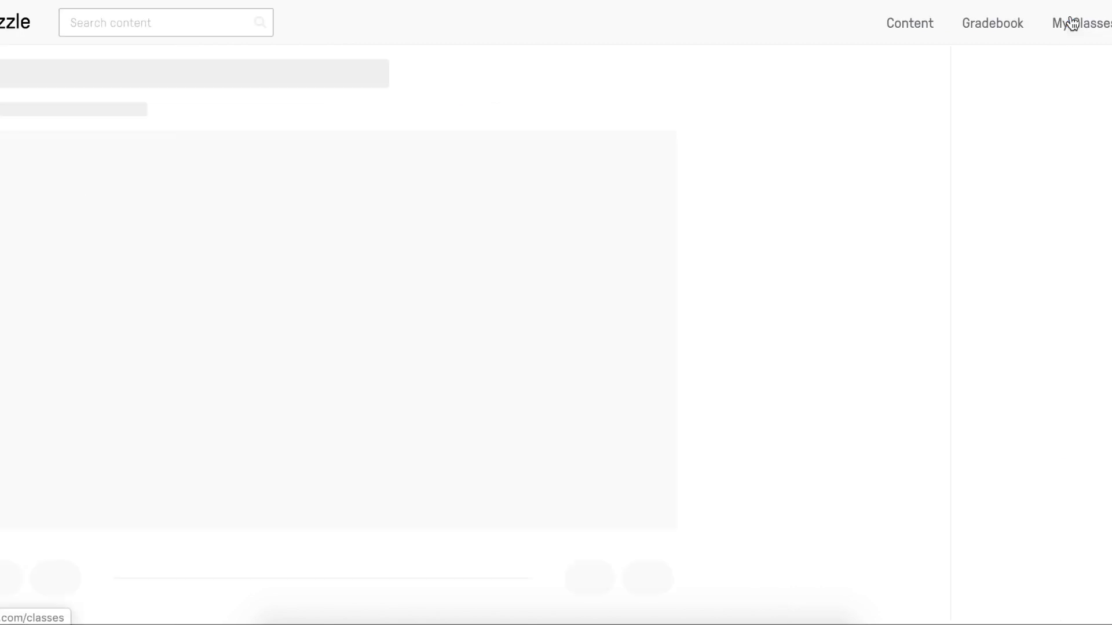
scroll(837, 203, "down", 1)
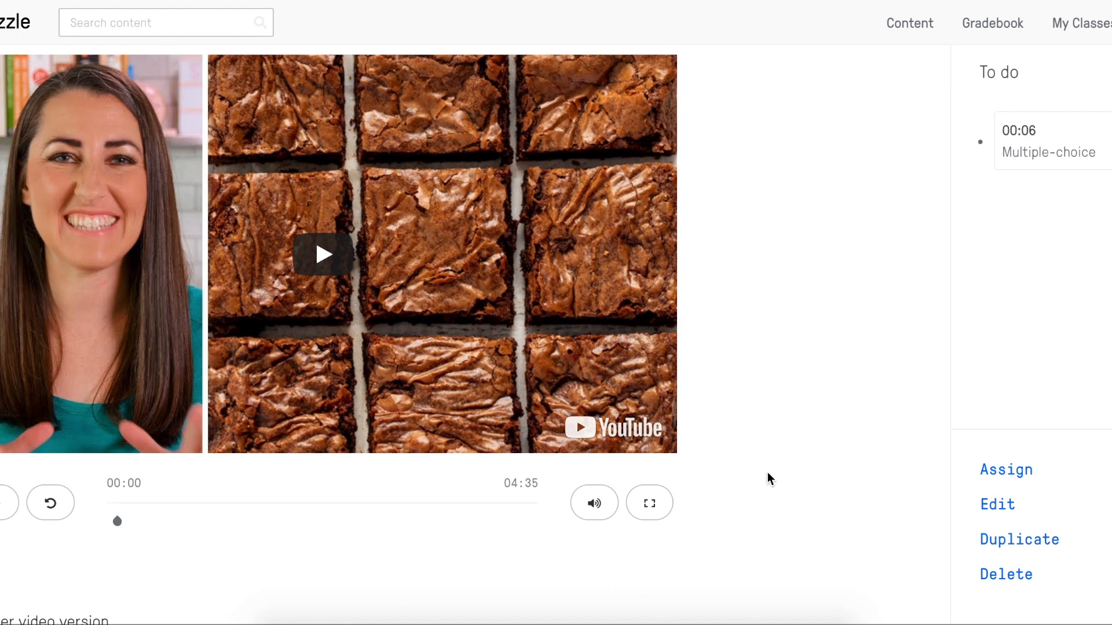
scroll(787, 402, "down", 1)
scroll(786, 402, "up", 1)
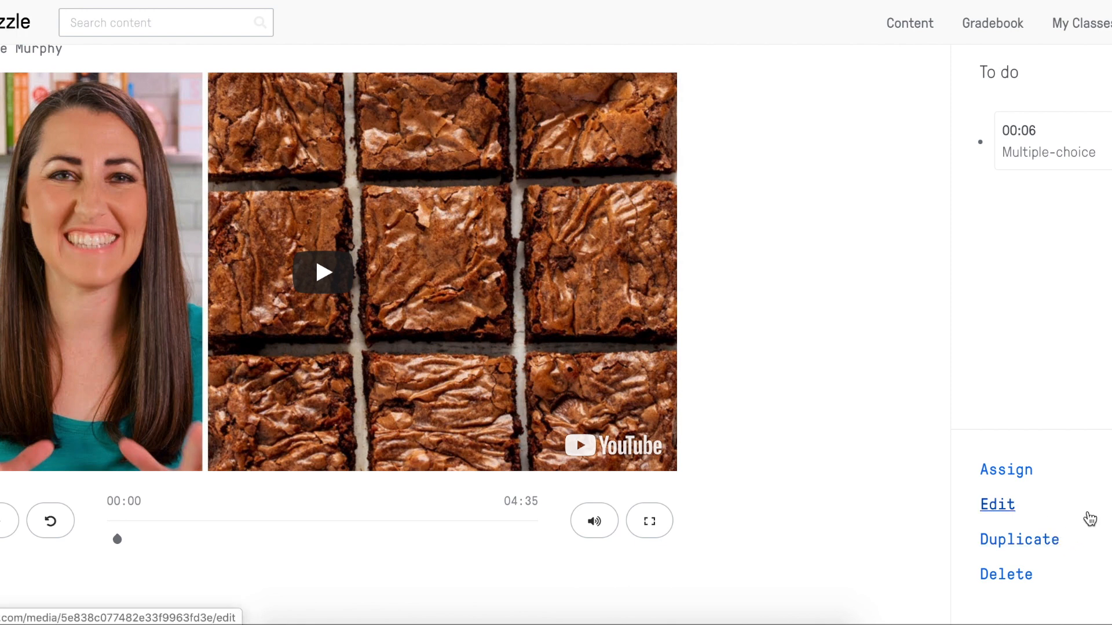
left_click(1008, 471)
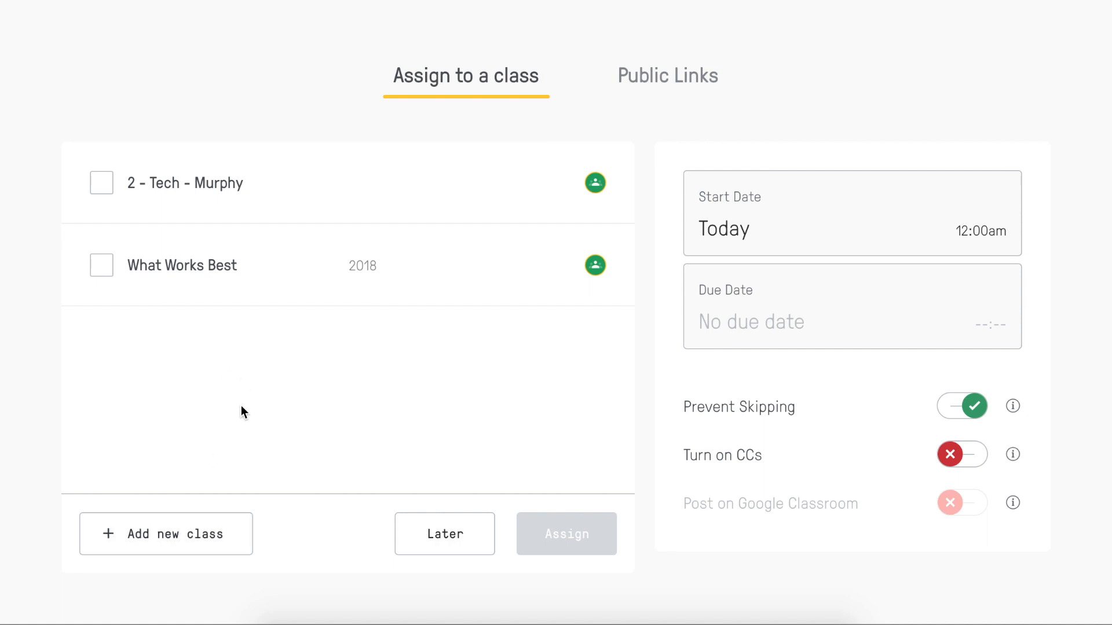
Assign the lesson to the 2 - Tech class with Post on Google Classroom turned on.
left_click(103, 184)
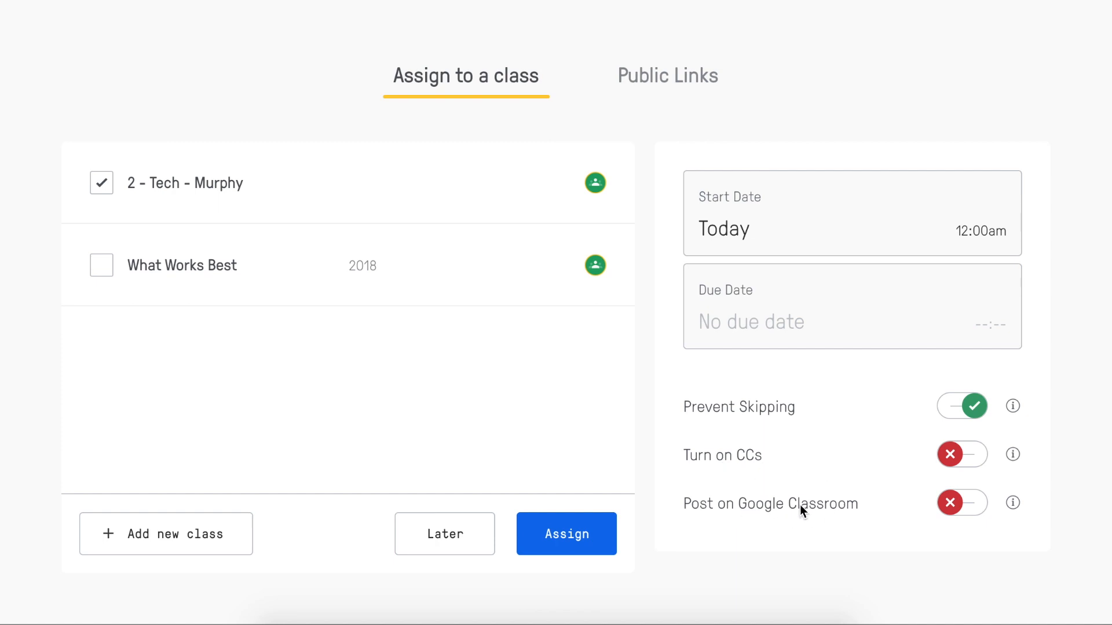
left_click(976, 502)
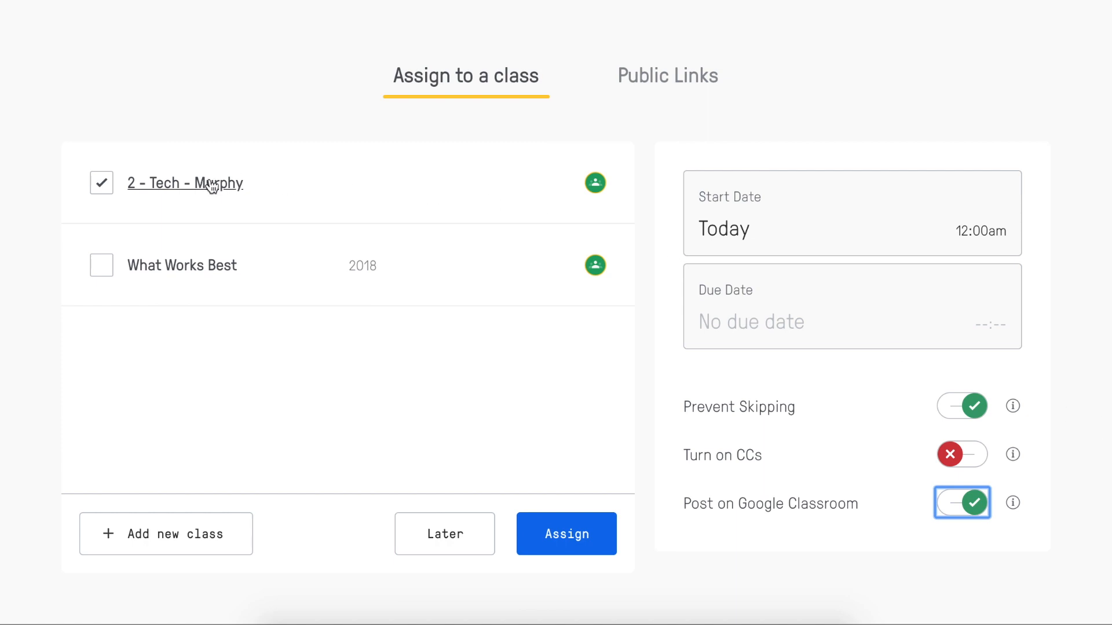
left_click(576, 535)
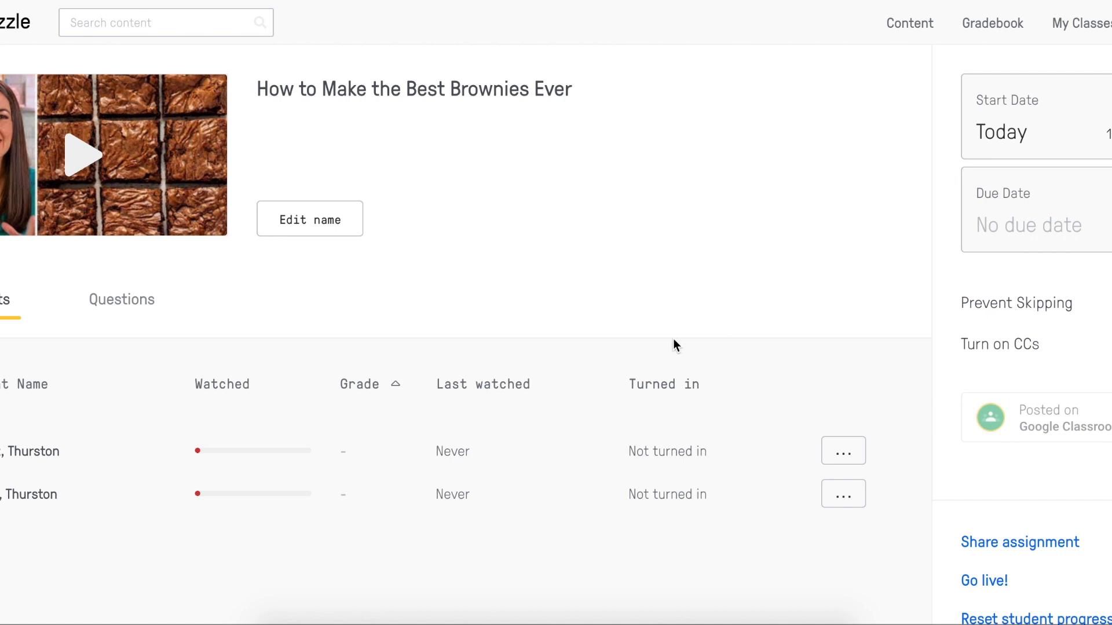
mouse_move(202, 452)
scroll(746, 165, "down", 2)
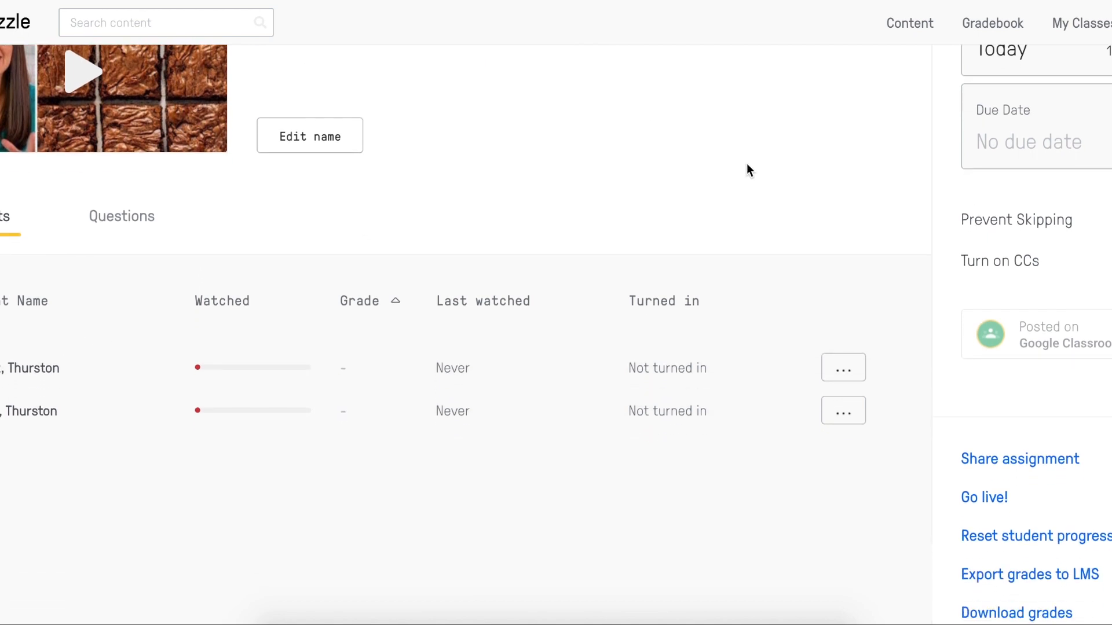